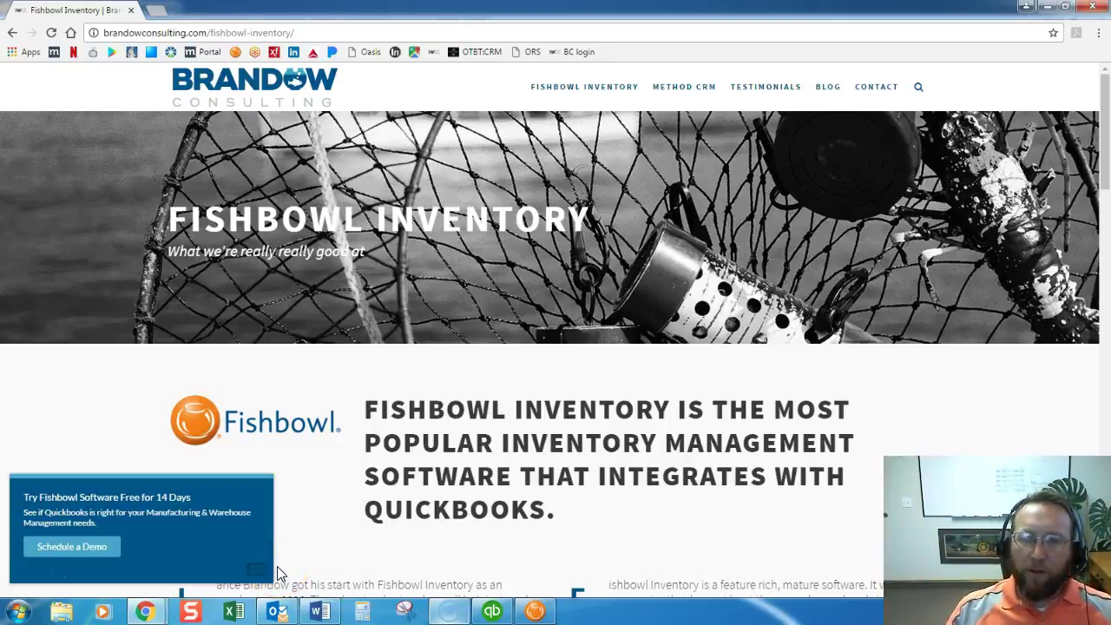
Step: Minimize the Chrome window so the Fishbowl Client Home screen is visible
left_click(279, 571)
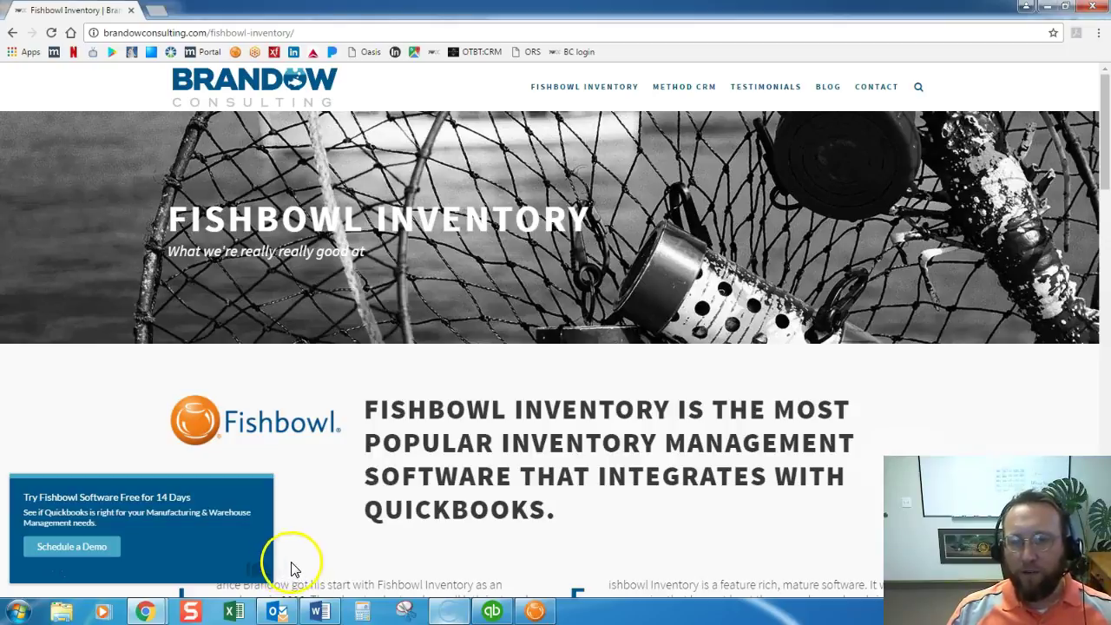
left_click(1047, 12)
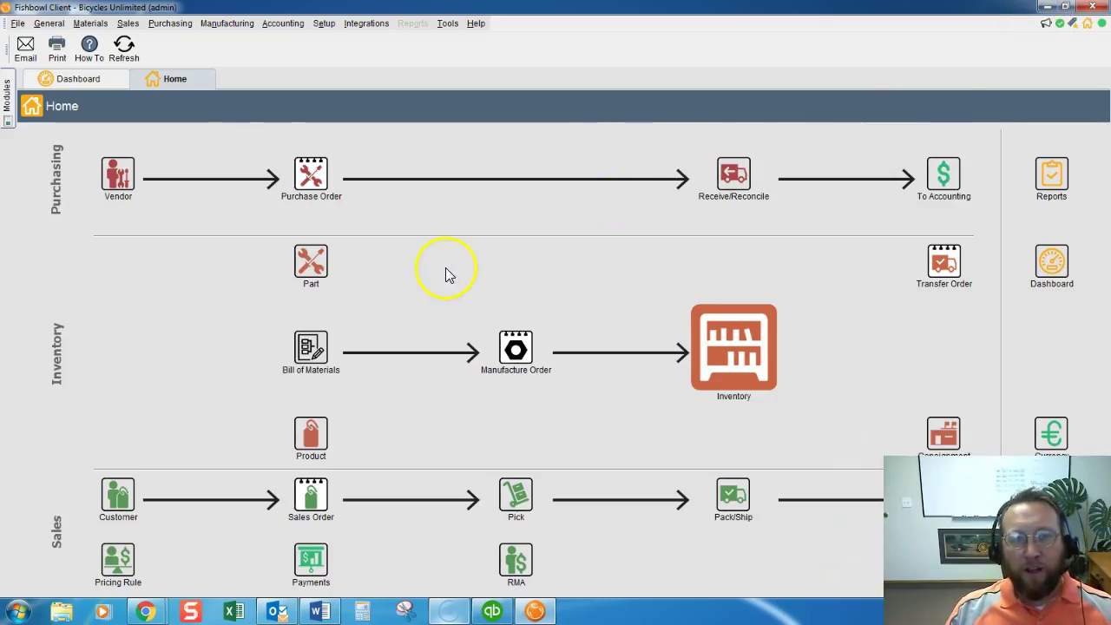
Step: Open the Transfer Order module from the Materials menu
left_click(85, 23)
left_click(100, 96)
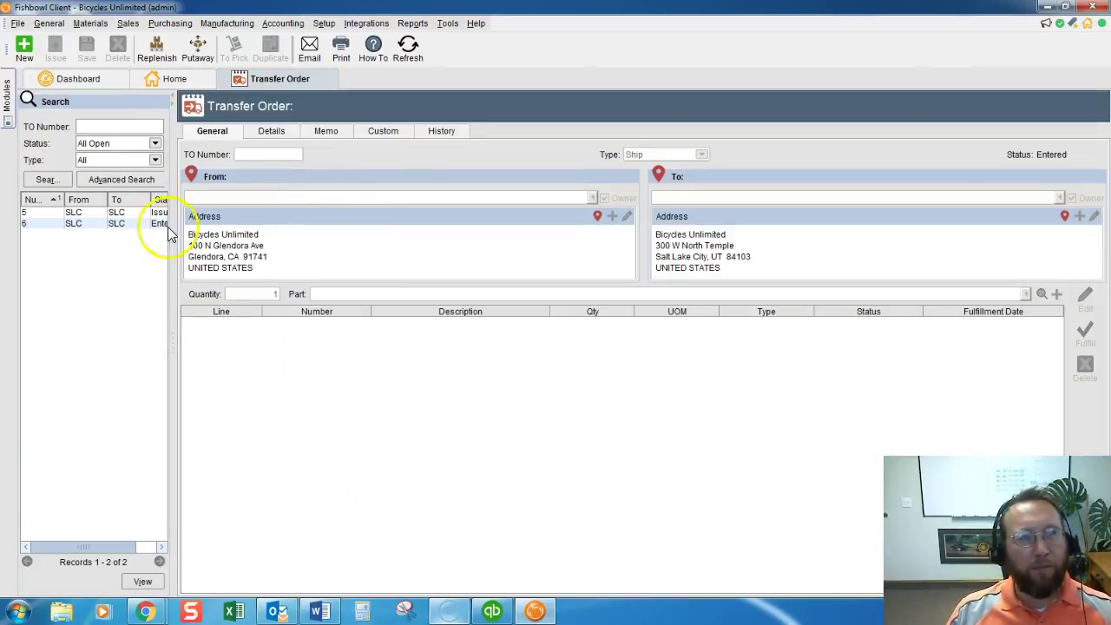
Step: Start new Ship transfer order 10 from LA to SLC, with To Owner ticked
left_click(22, 48)
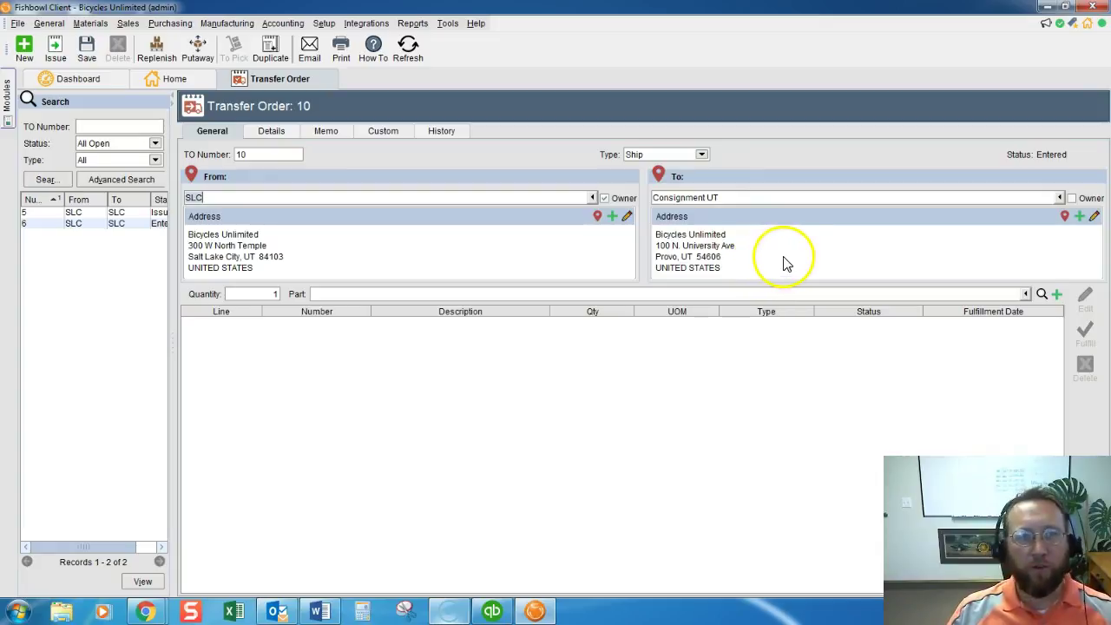
left_click(592, 198)
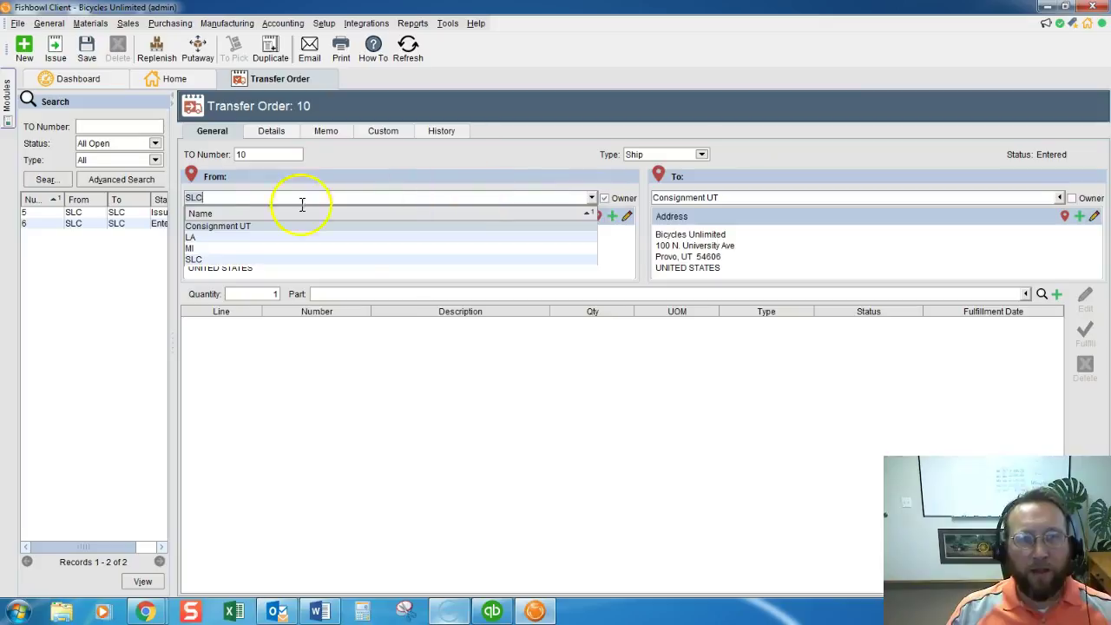
left_click(210, 237)
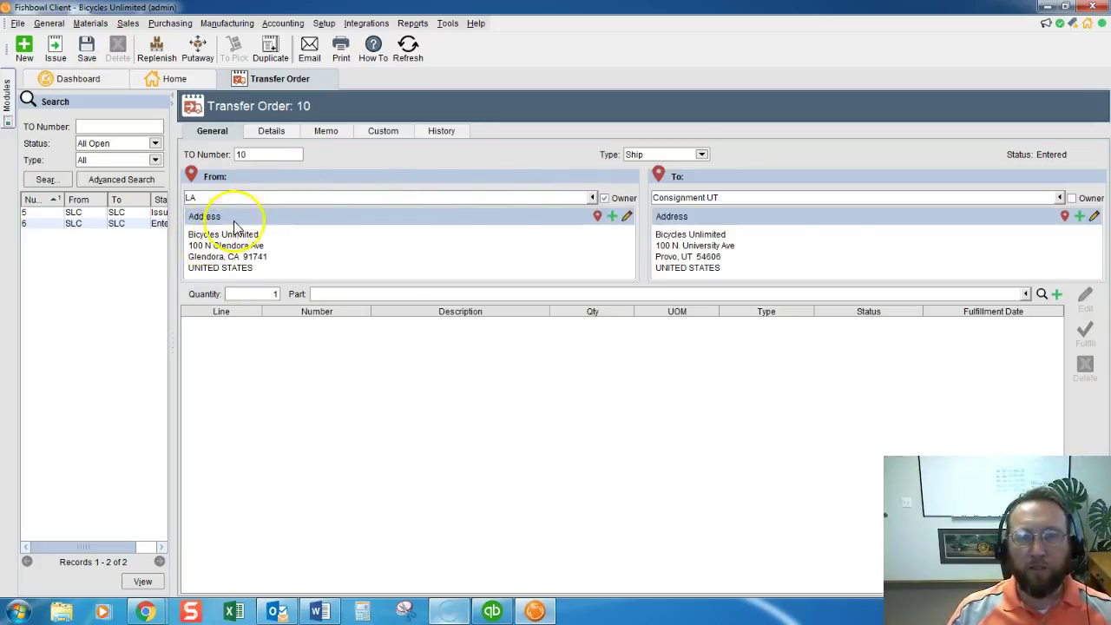
left_click(1058, 198)
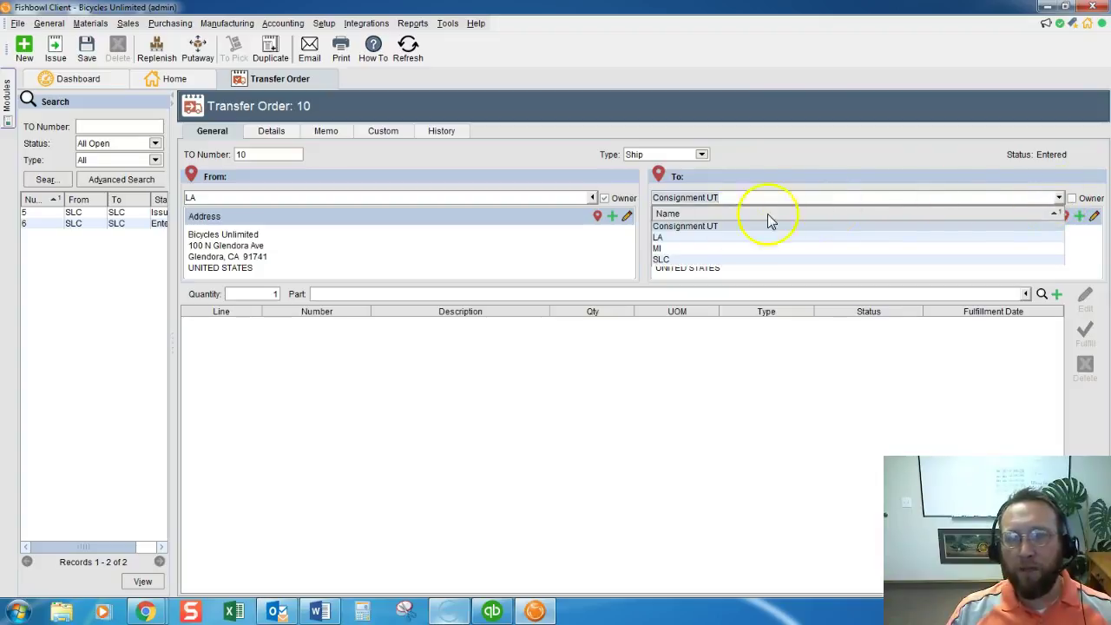
left_click(1073, 200)
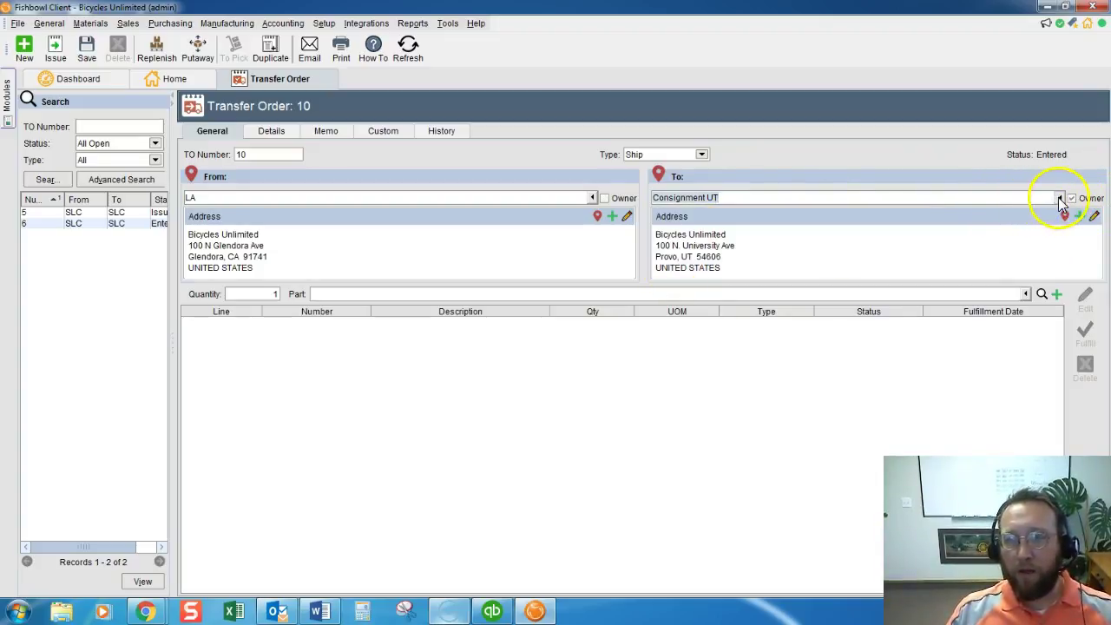
left_click(1059, 198)
left_click(664, 258)
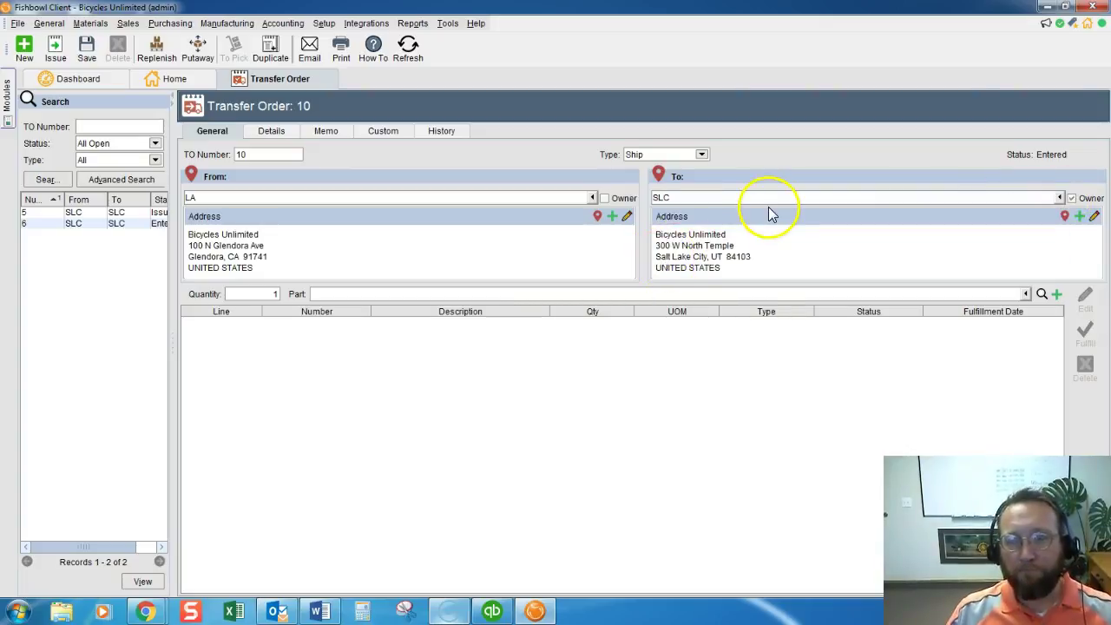
left_click(1072, 200)
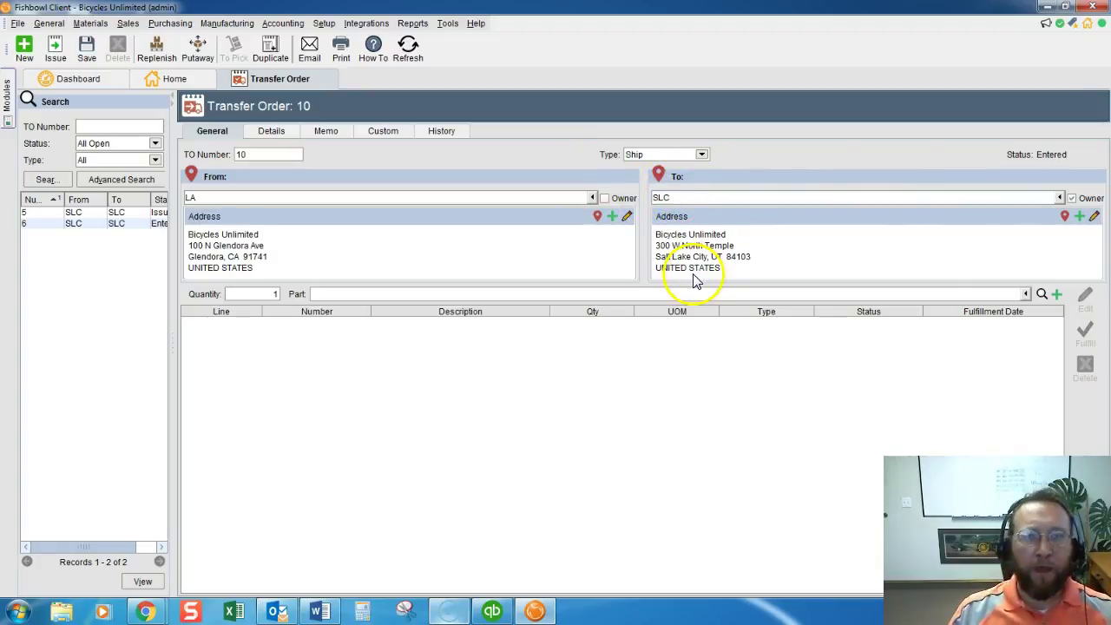
left_click(701, 154)
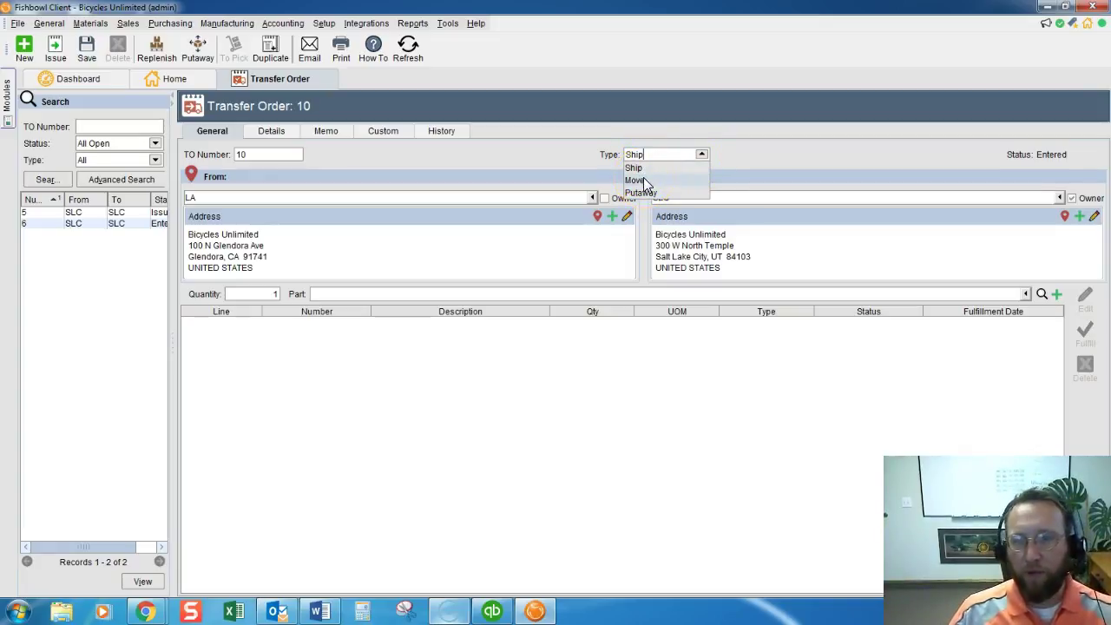
left_click(664, 171)
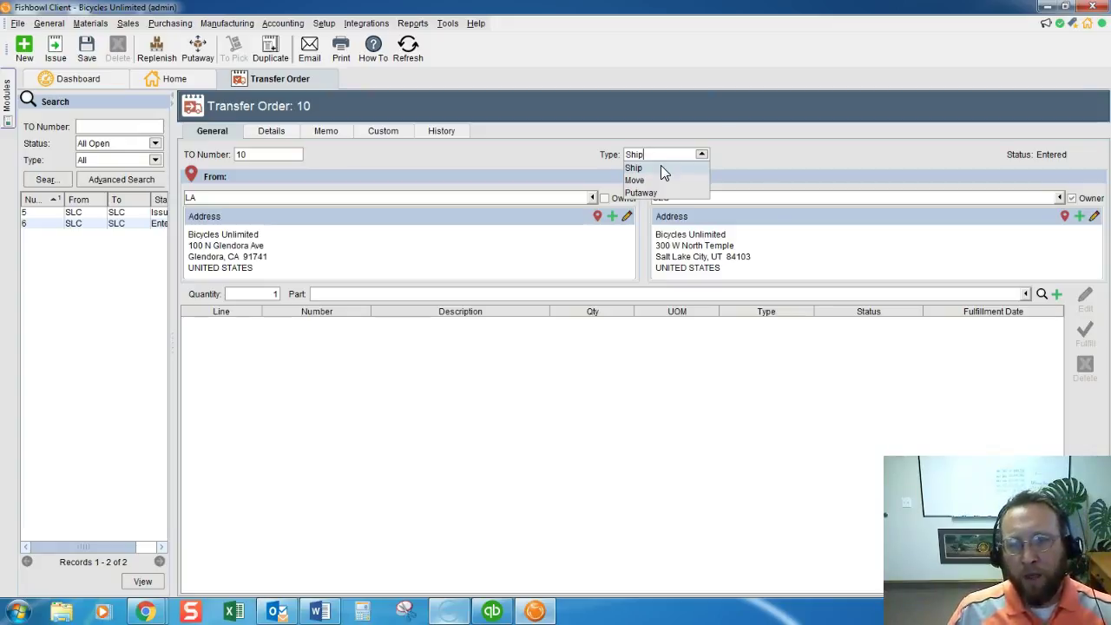
left_click(661, 168)
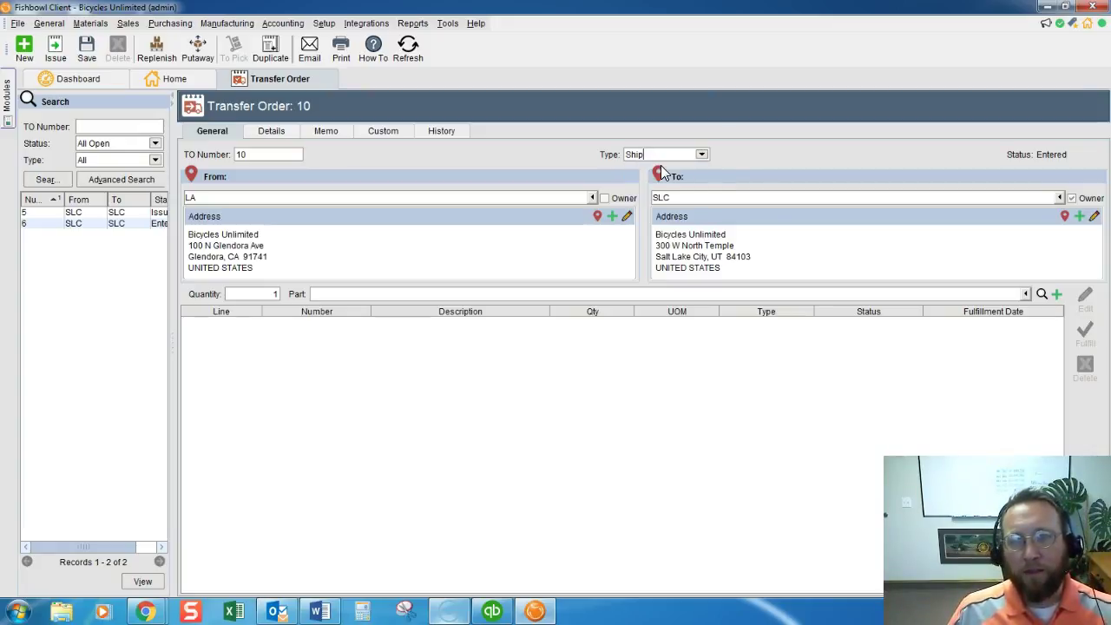
Step: Add lines for 40 Hybrid Bikes (BB2003) and 25 Comfort Bikes (BB2002)
left_click(268, 293)
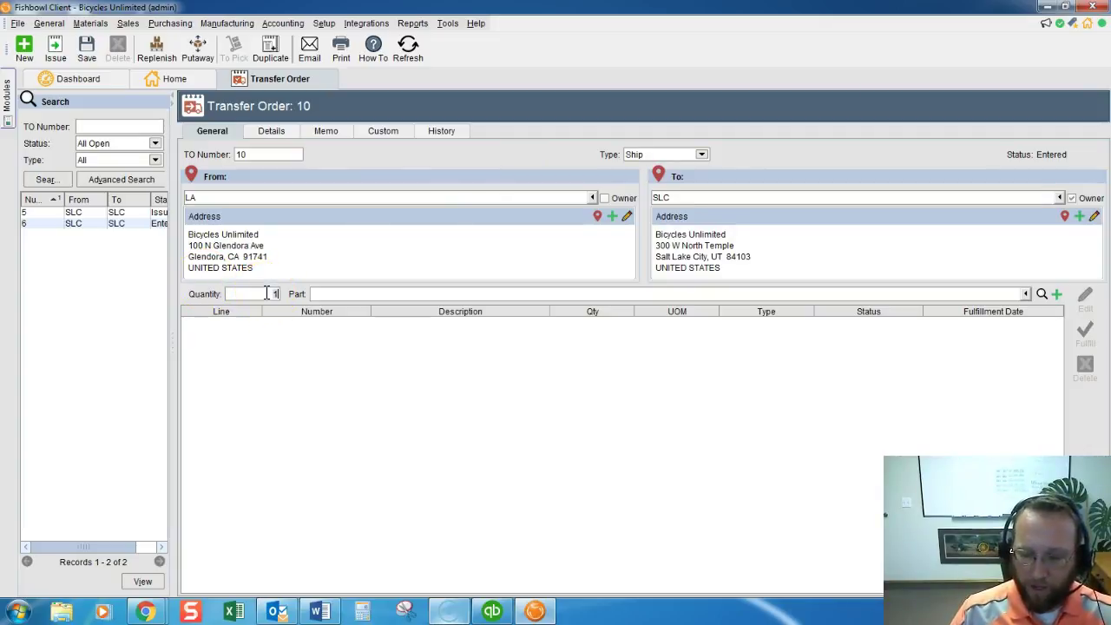
type("40")
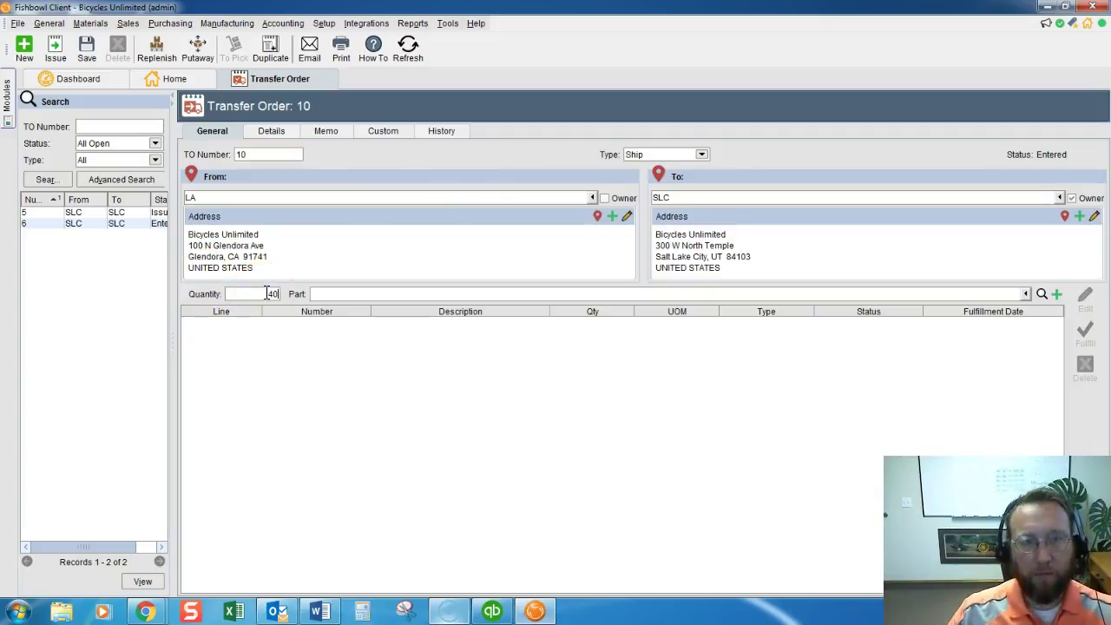
left_click(1025, 293)
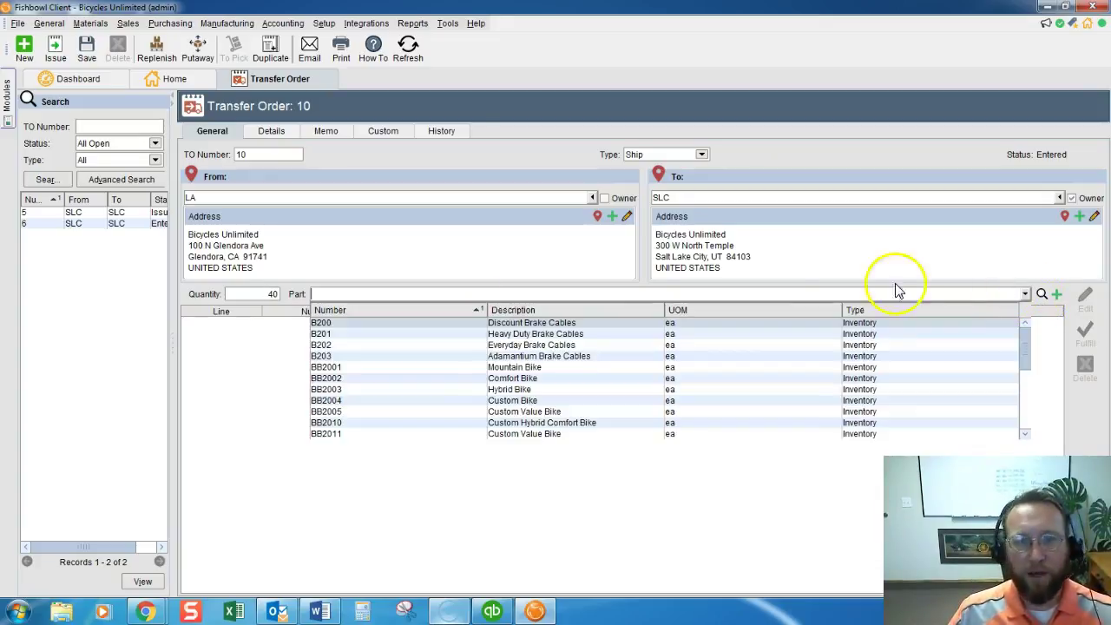
left_click(344, 392)
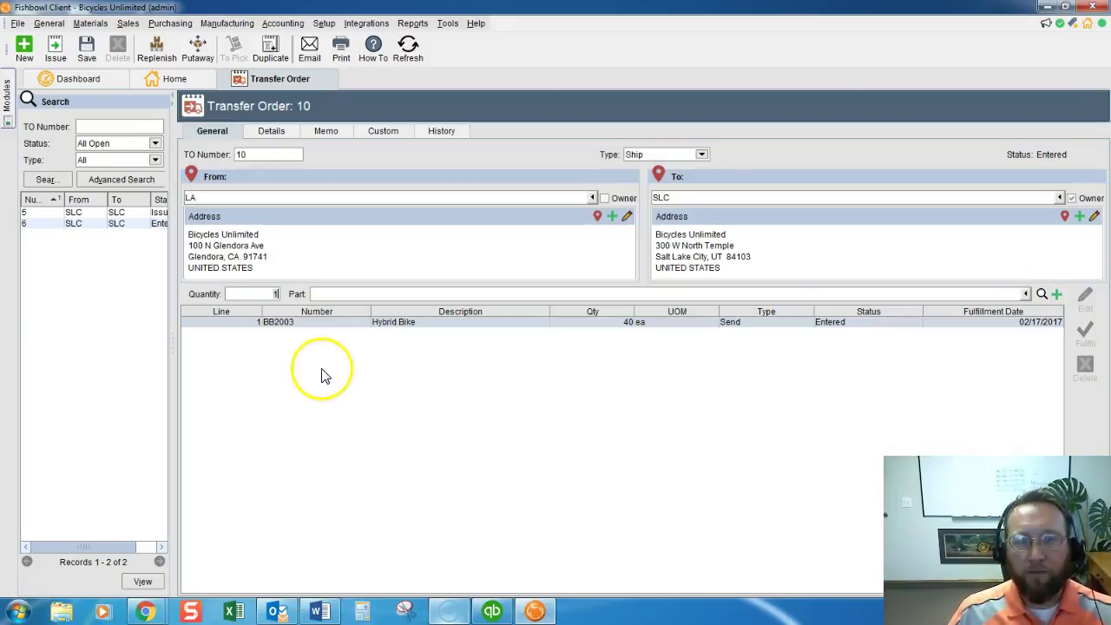
double_click(269, 294)
type("25")
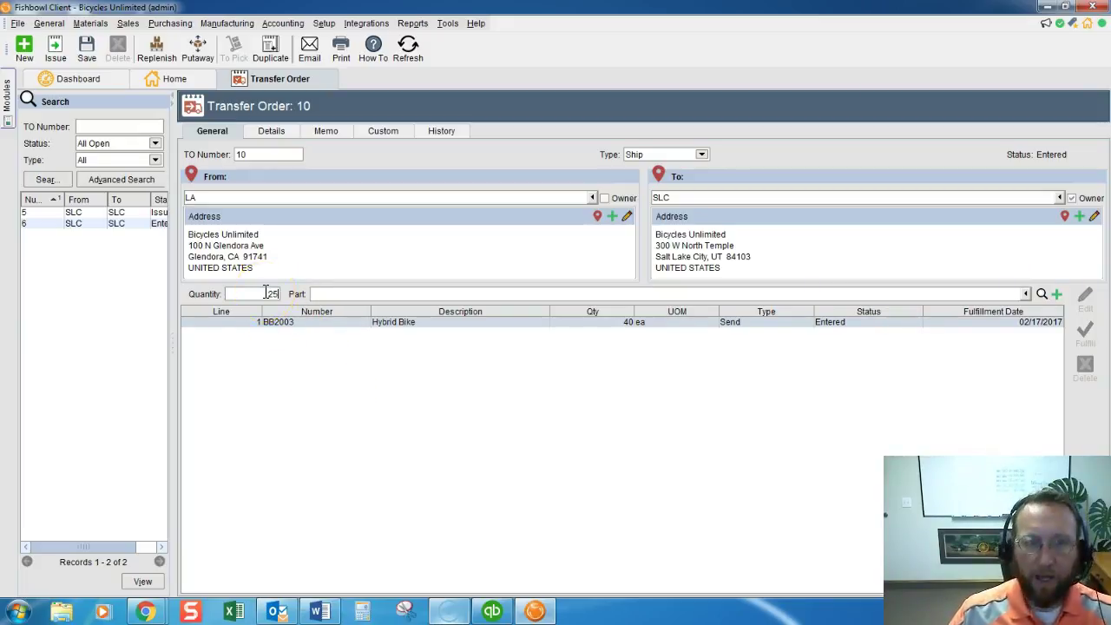
left_click(1025, 293)
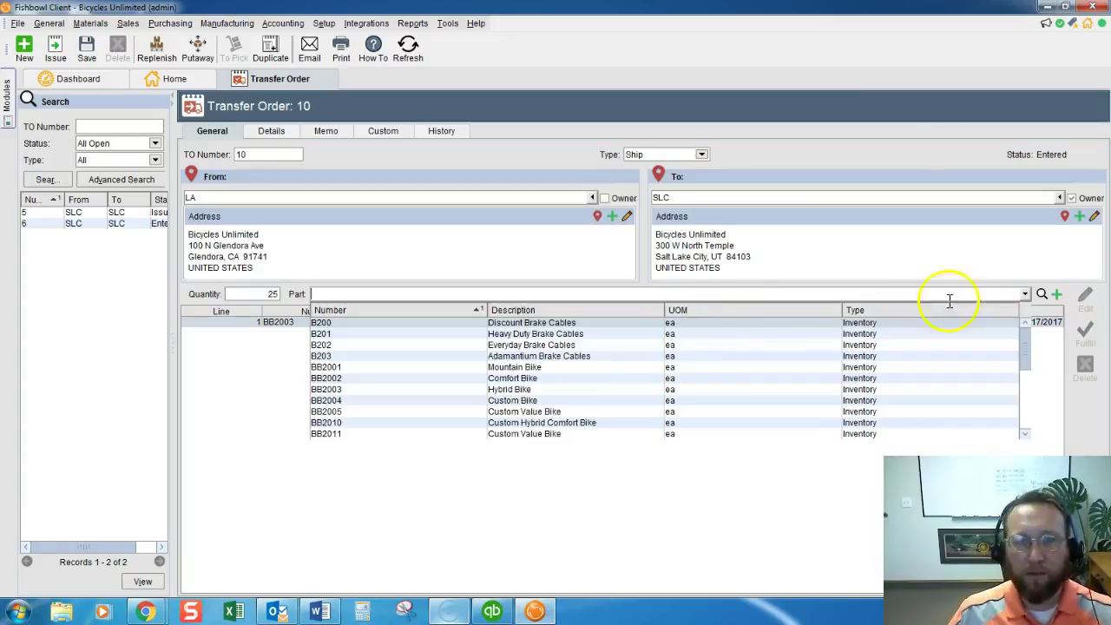
left_click(506, 380)
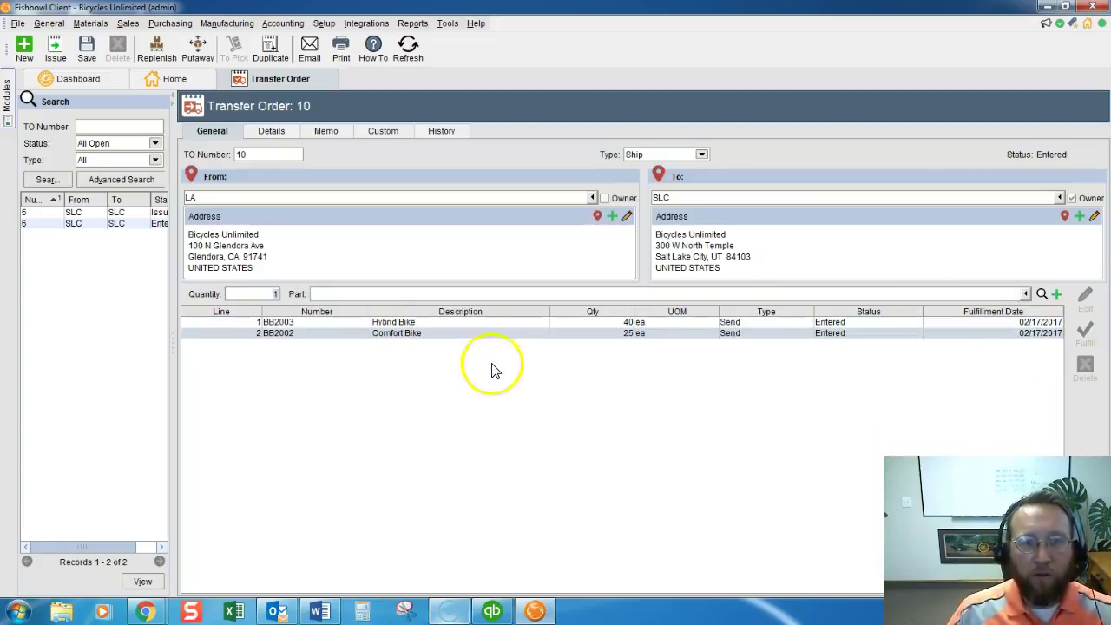
Step: Add a line for 25 Mountain Bikes (BB2001) and view the Details page
left_click(270, 293)
key("BackSpace")
type("25")
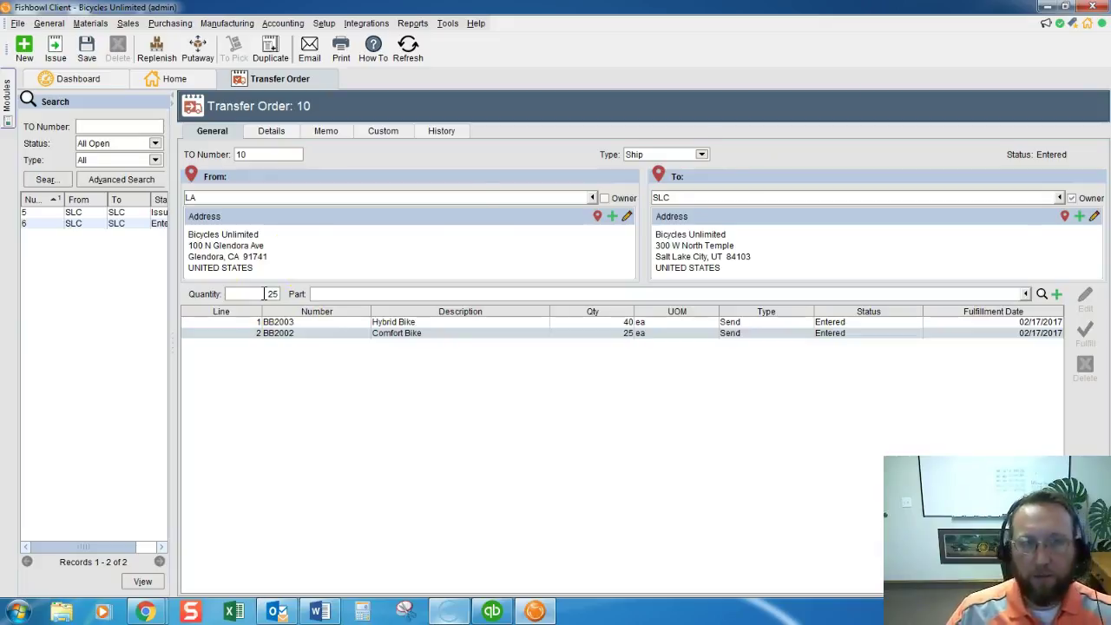
left_click(1025, 293)
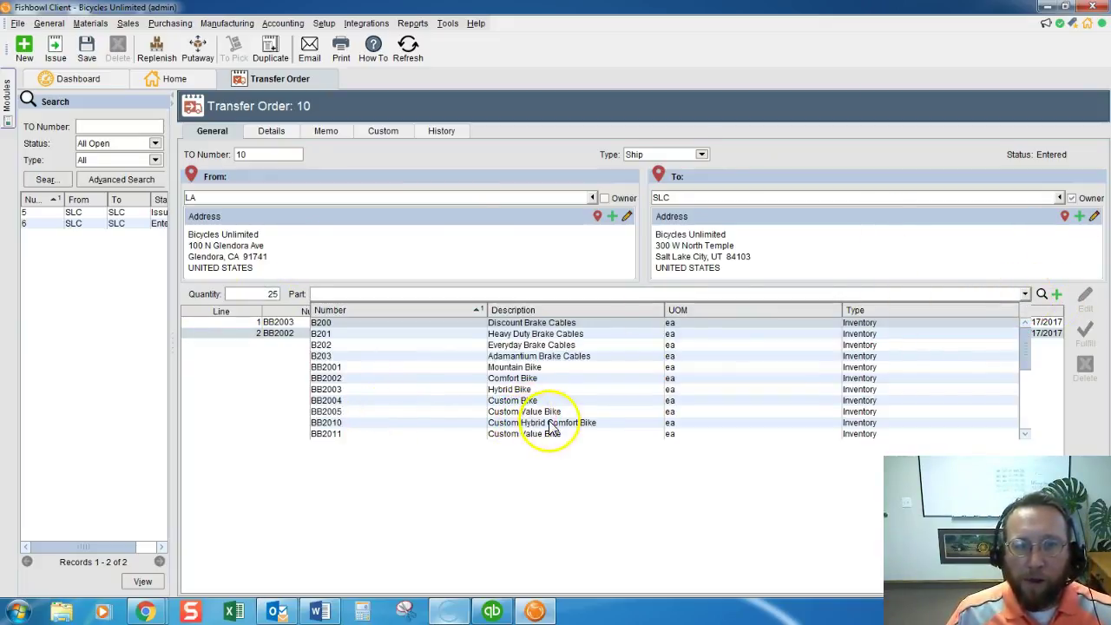
left_click(519, 367)
left_click(508, 392)
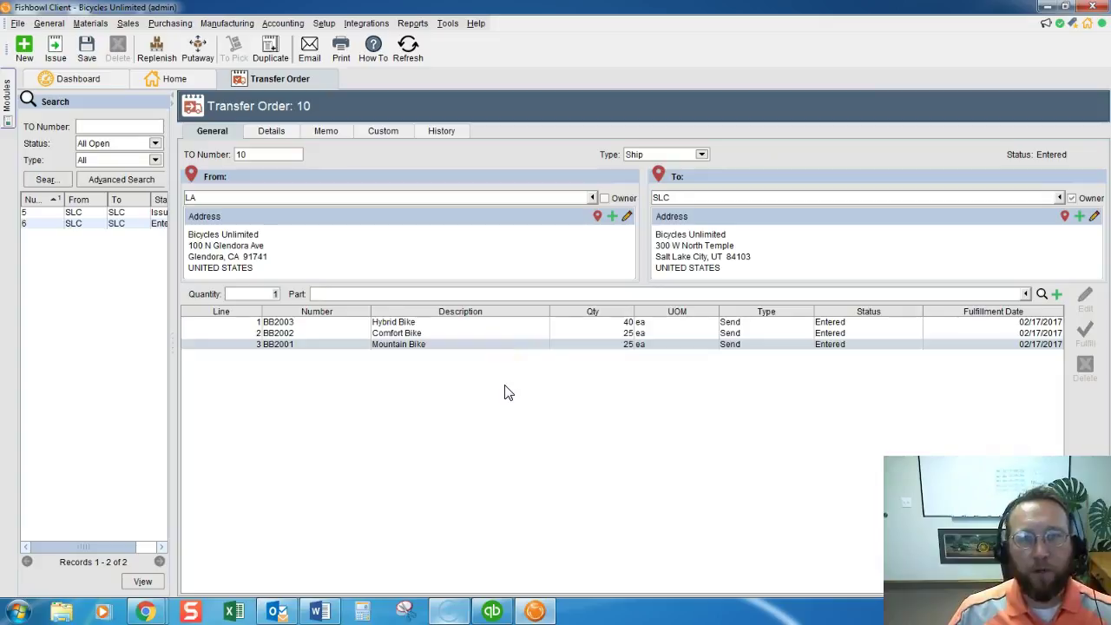
left_click(276, 139)
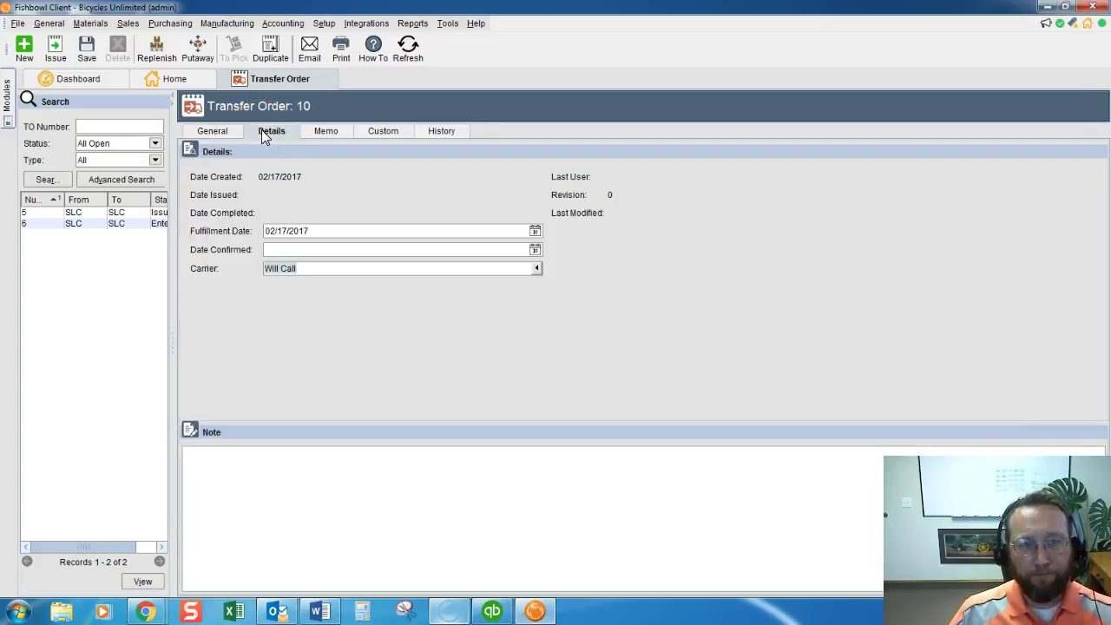
Step: Set fulfillment date 02/24/2017 on all line items and choose Delivery as carrier
left_click(534, 231)
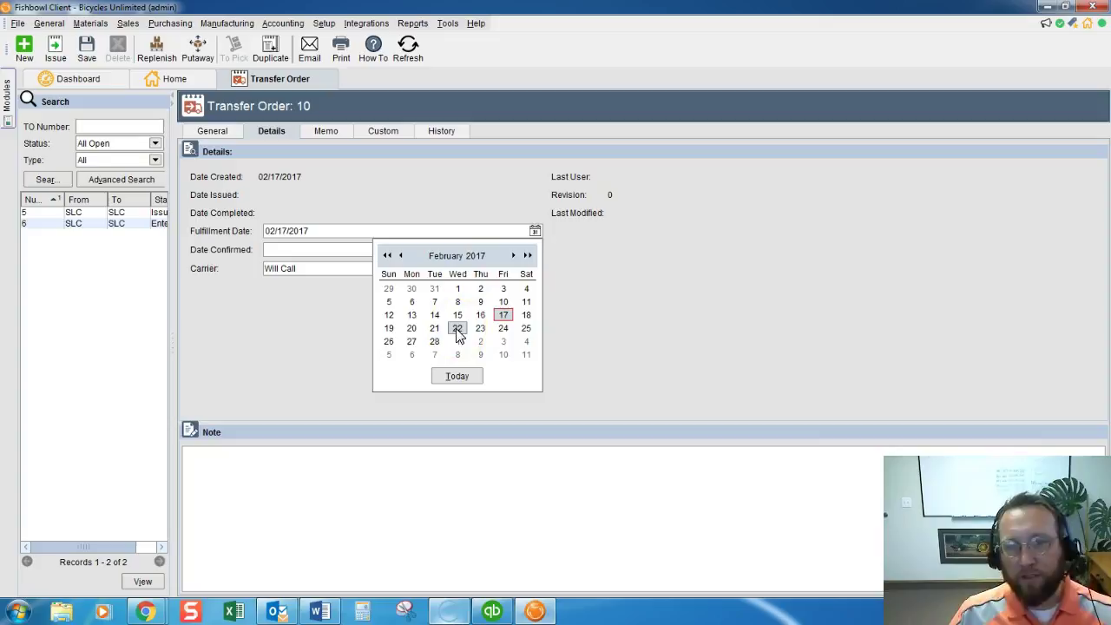
left_click(503, 329)
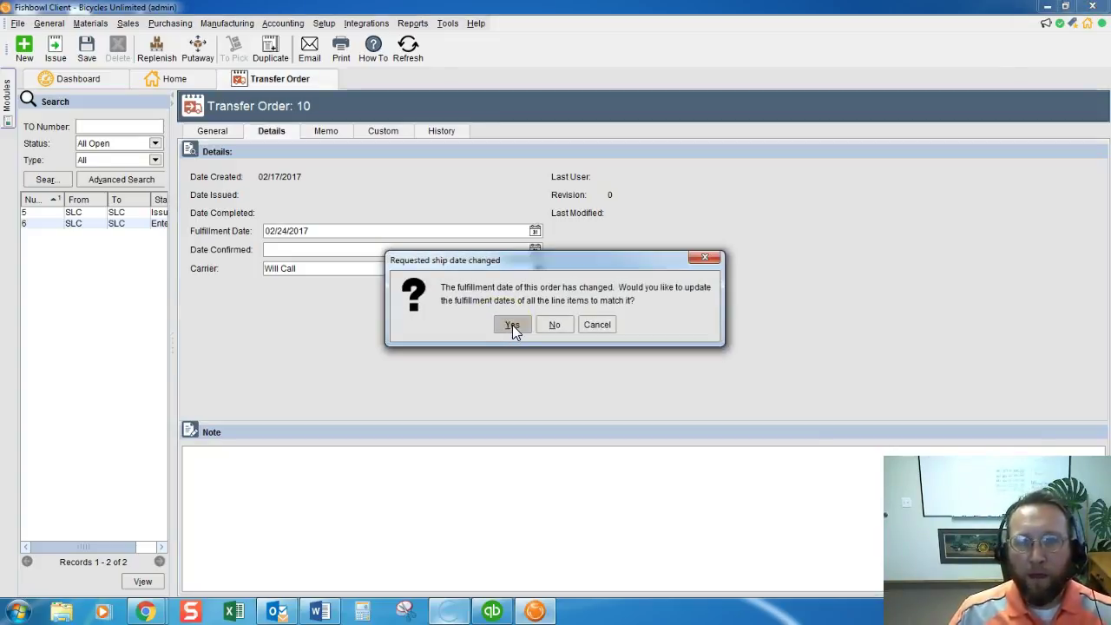
left_click(512, 325)
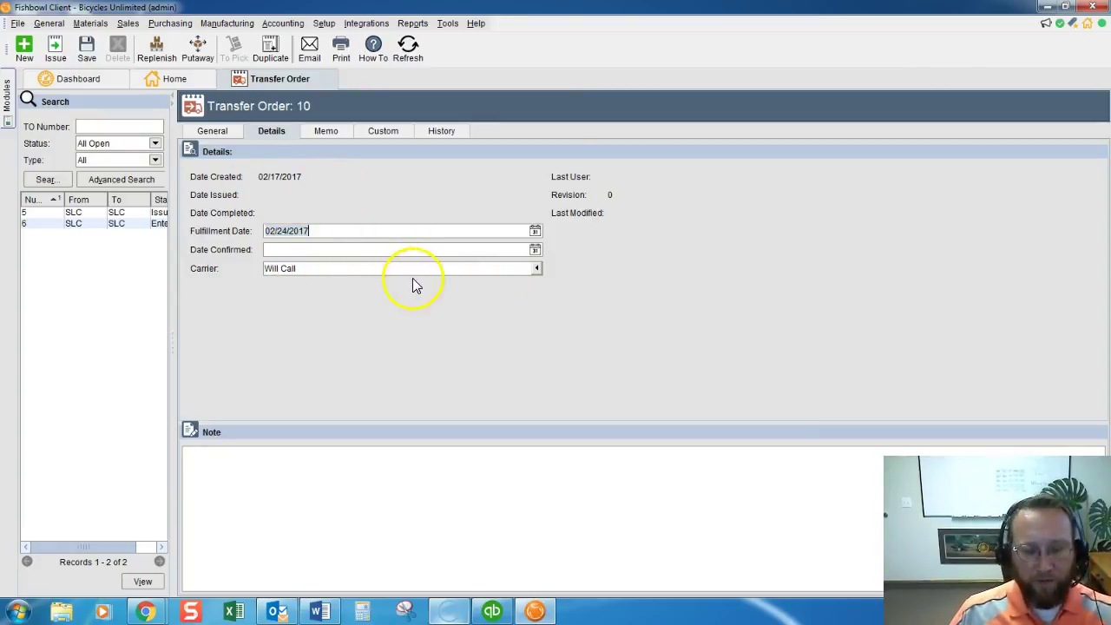
left_click(537, 269)
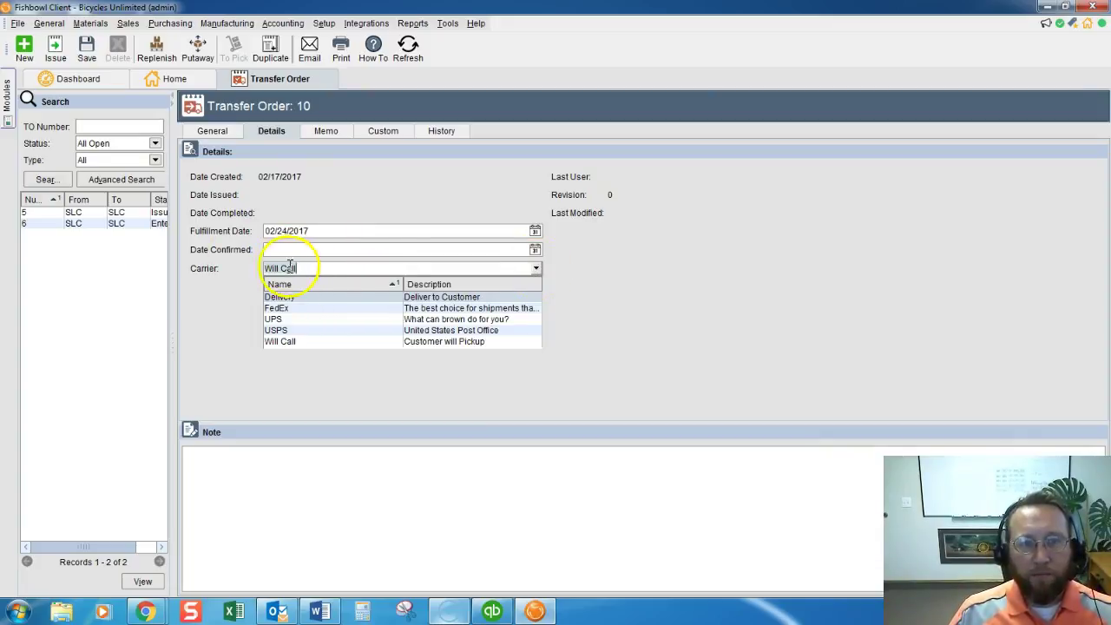
left_click(292, 297)
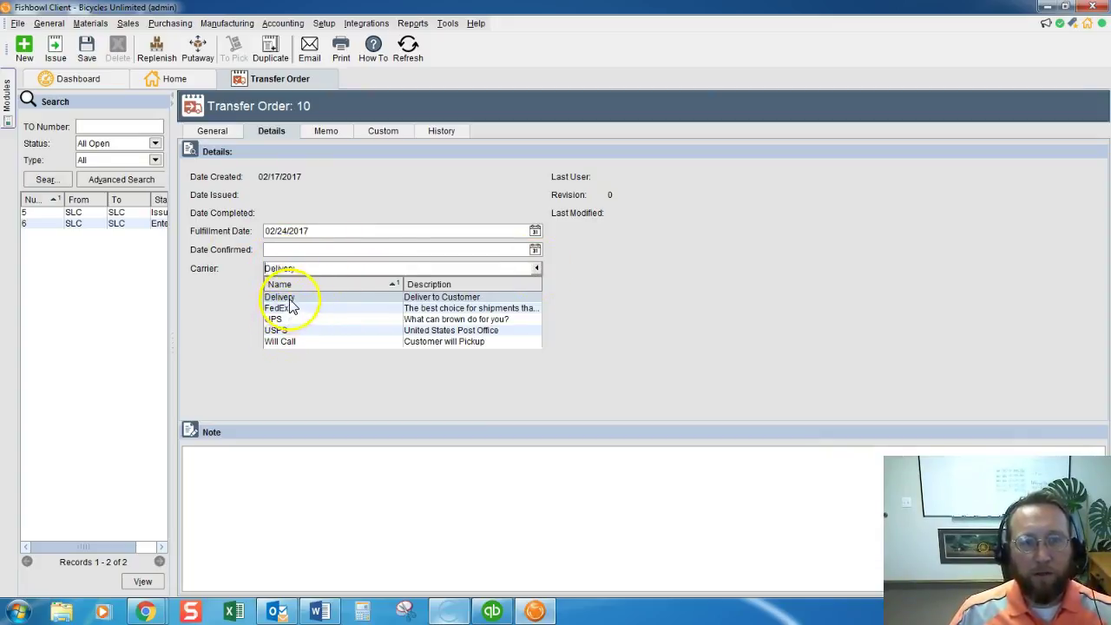
Step: Return to the General page and save transfer order 10
left_click(211, 130)
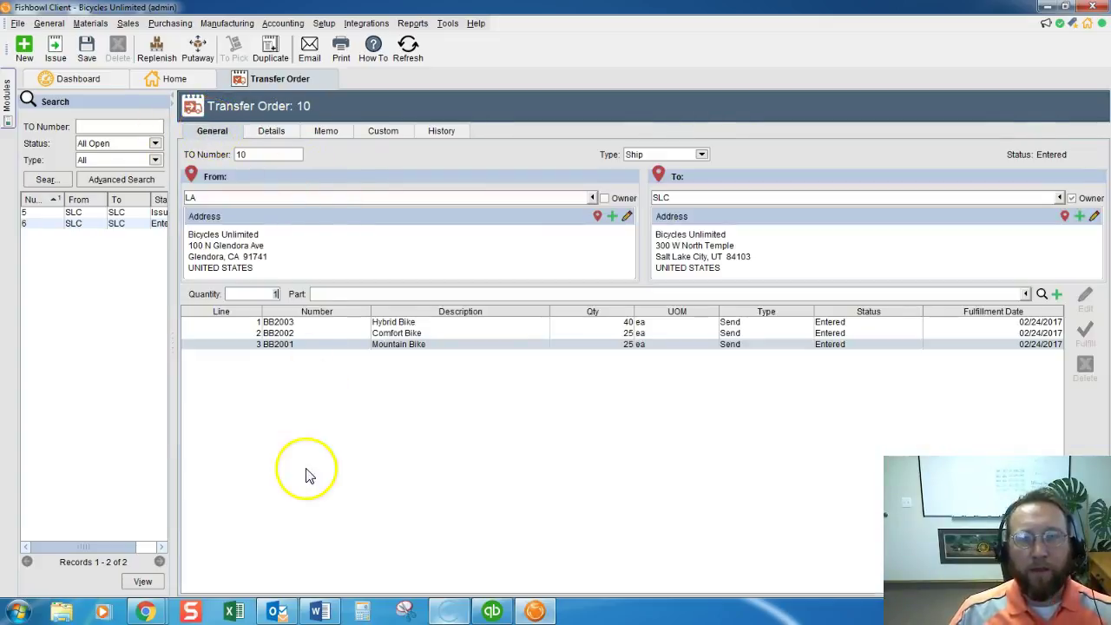
left_click(54, 44)
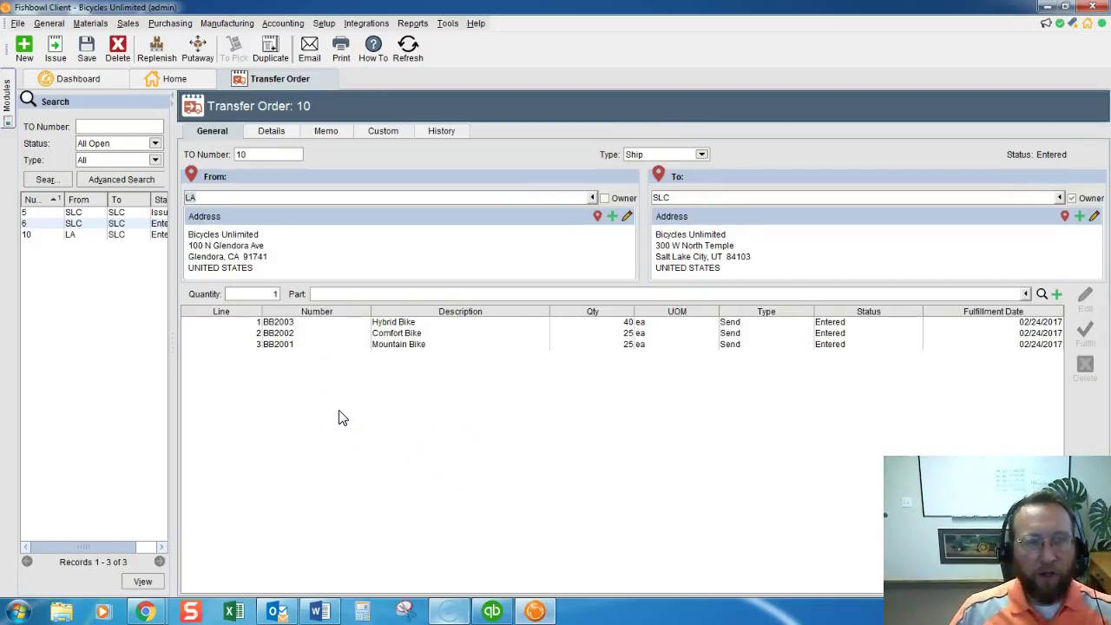
Step: Launch the Replenish Wizard, keeping Ship as the transfer type
left_click(151, 52)
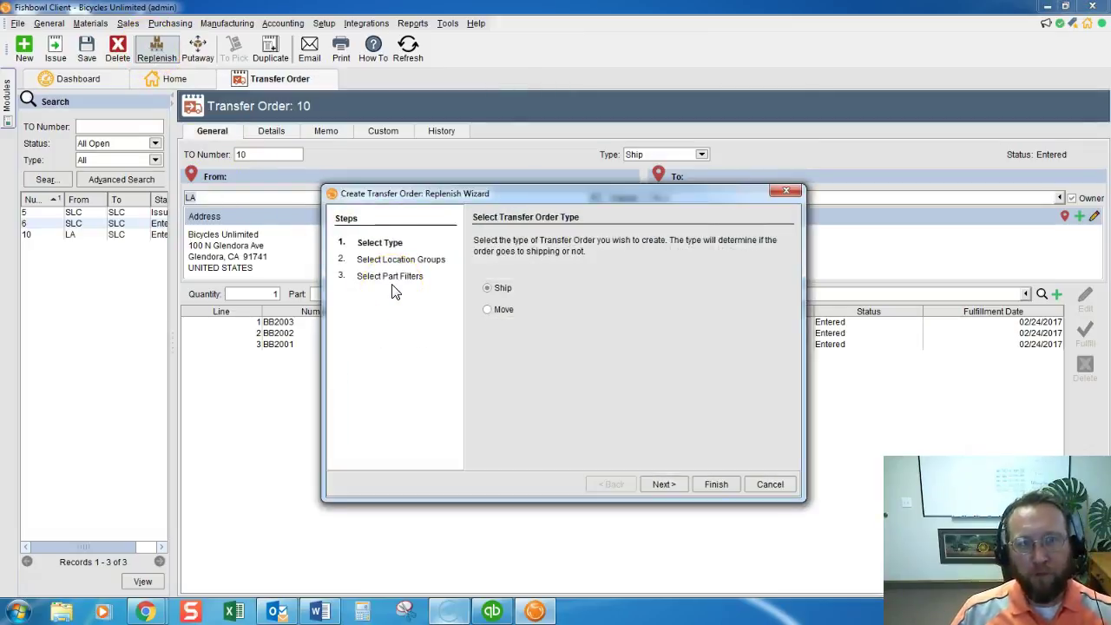
left_click(386, 328)
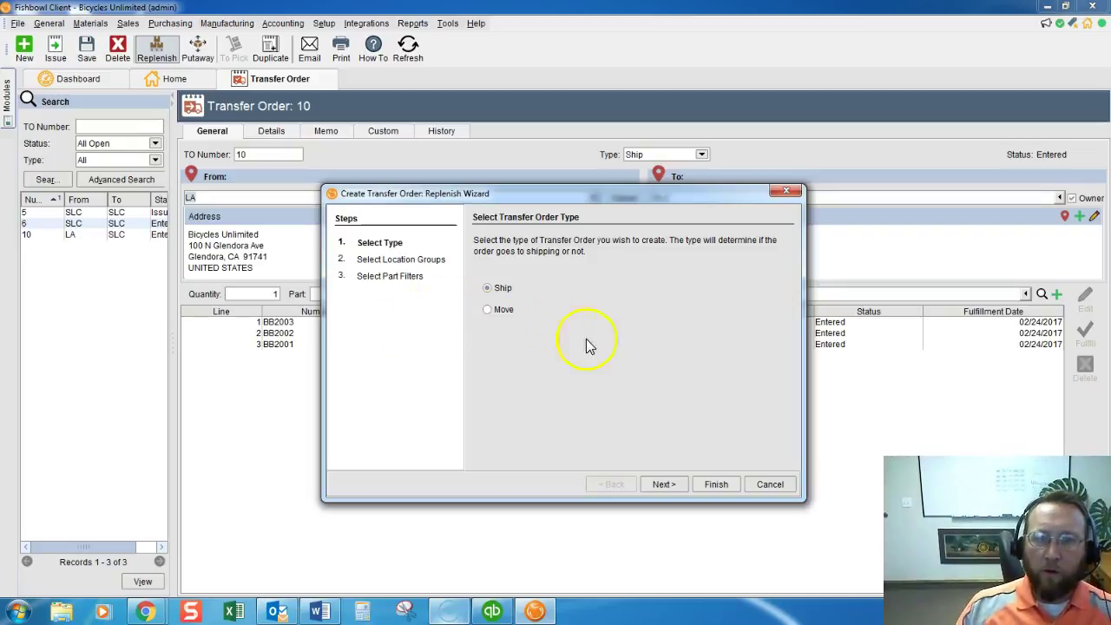
Step: Choose LA as source and SLC as owner destination, then advance to part filters
left_click(664, 484)
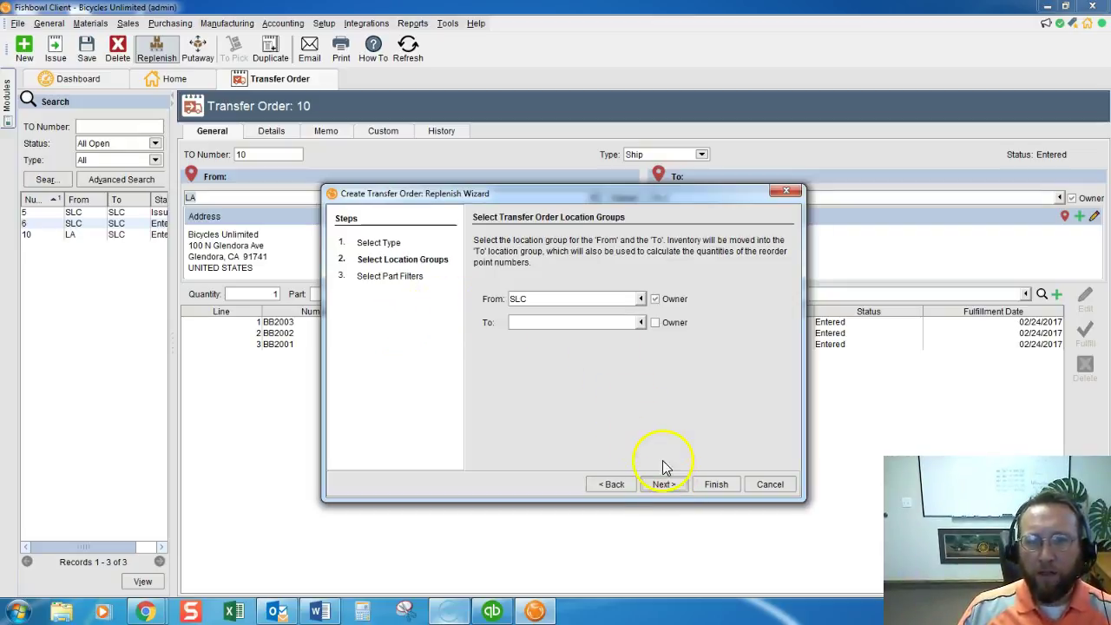
left_click(640, 299)
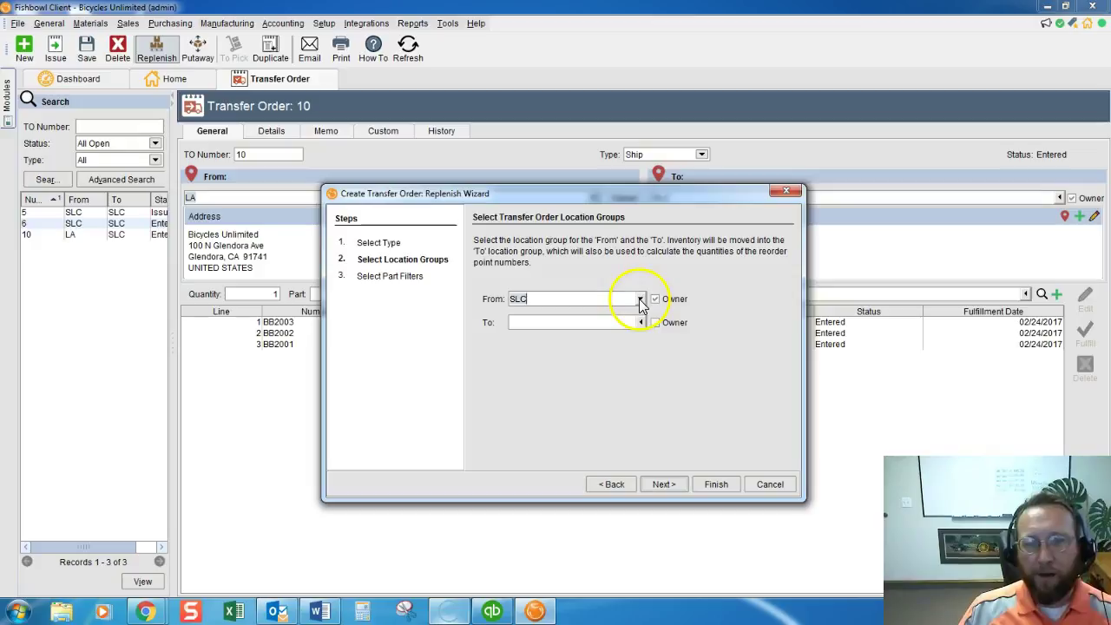
left_click(531, 339)
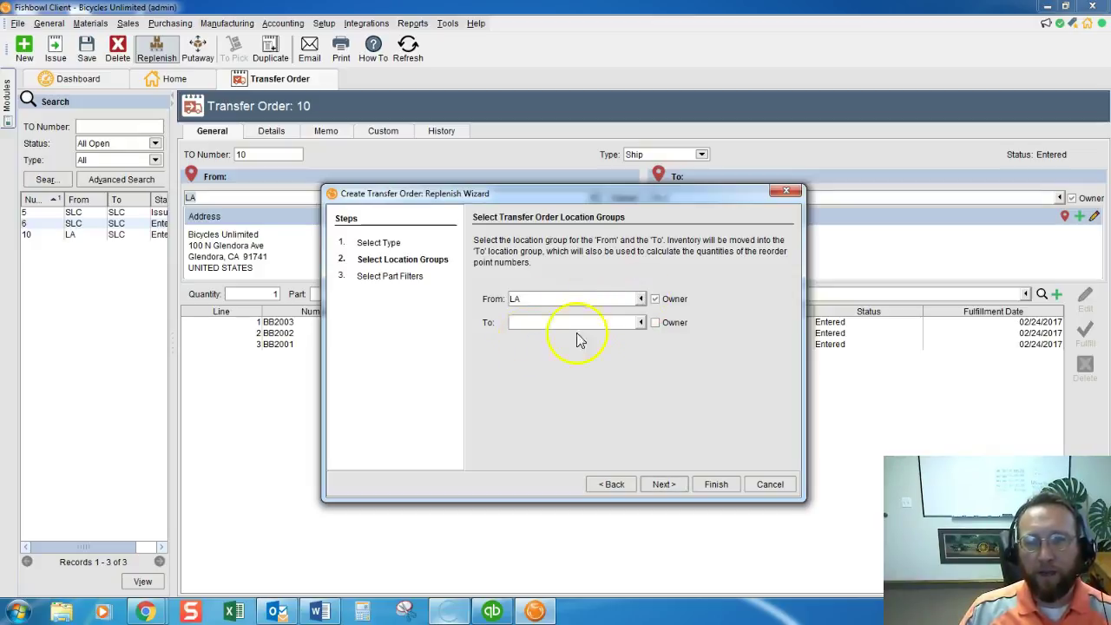
left_click(655, 323)
left_click(655, 323)
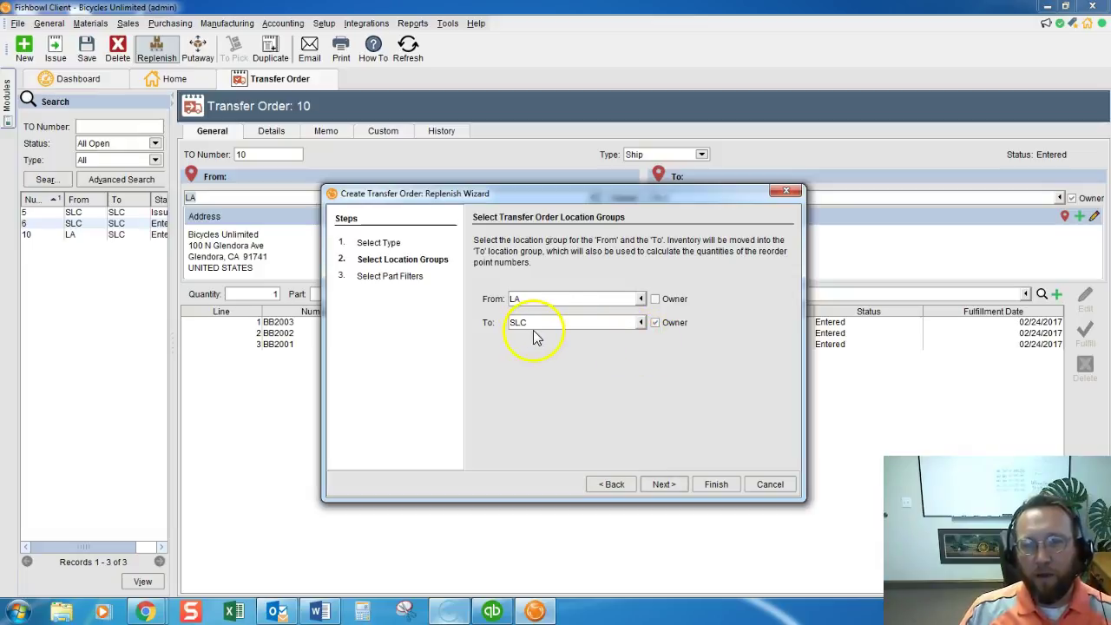
left_click(664, 483)
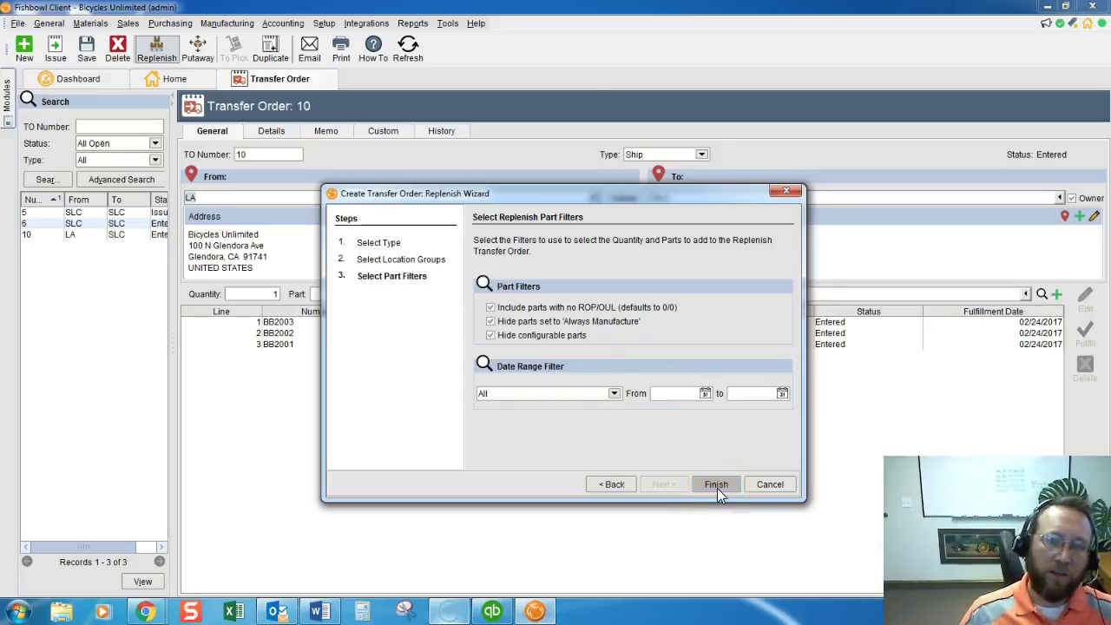
Step: Finish the wizard to generate transfer order 11 and issue it
left_click(716, 485)
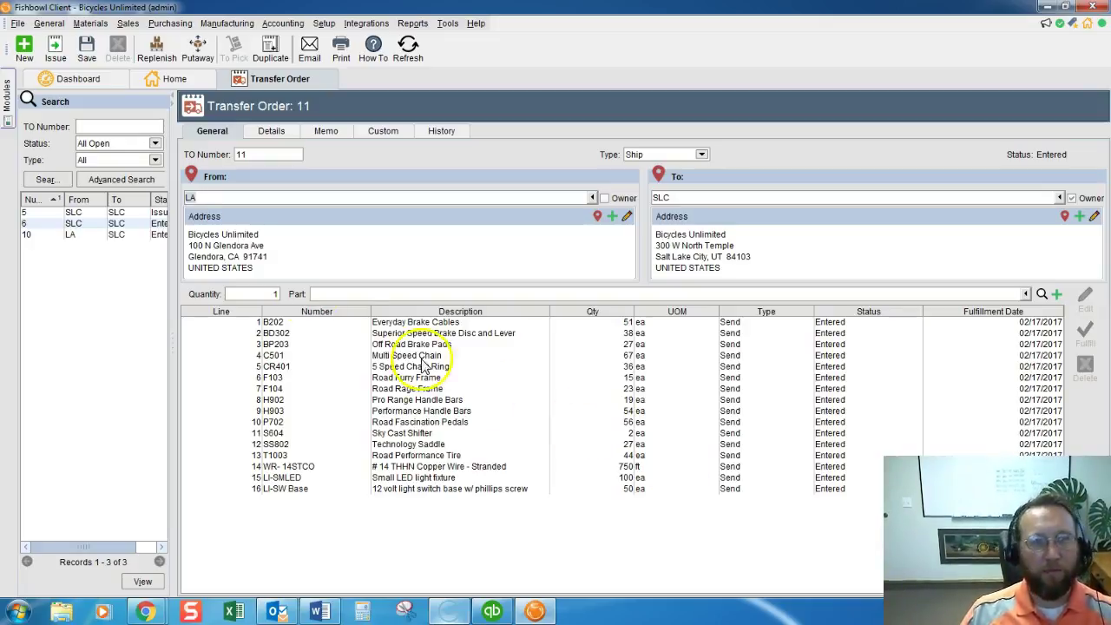
left_click(93, 128)
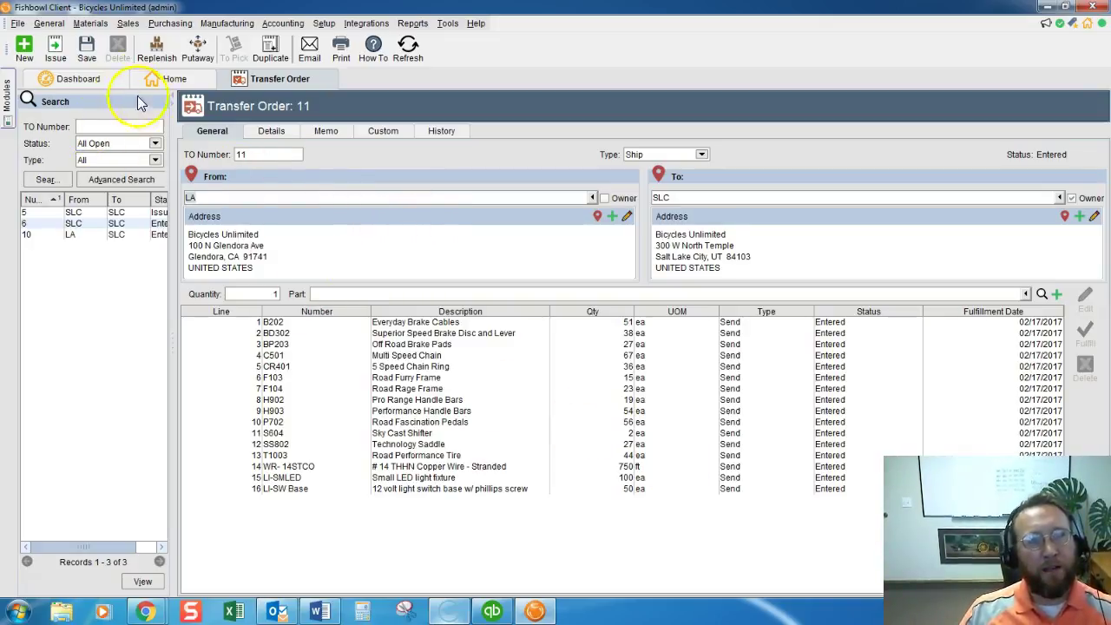
left_click(57, 48)
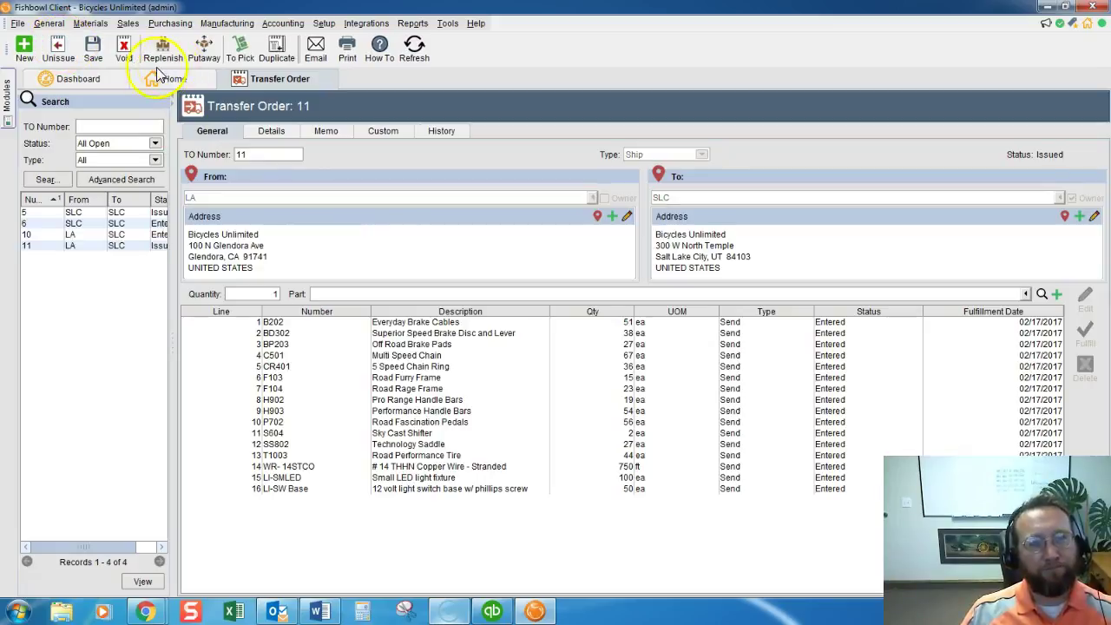
Step: Run the Putaway Wizard from SLC's Receiving location to SLC and finish it
left_click(202, 52)
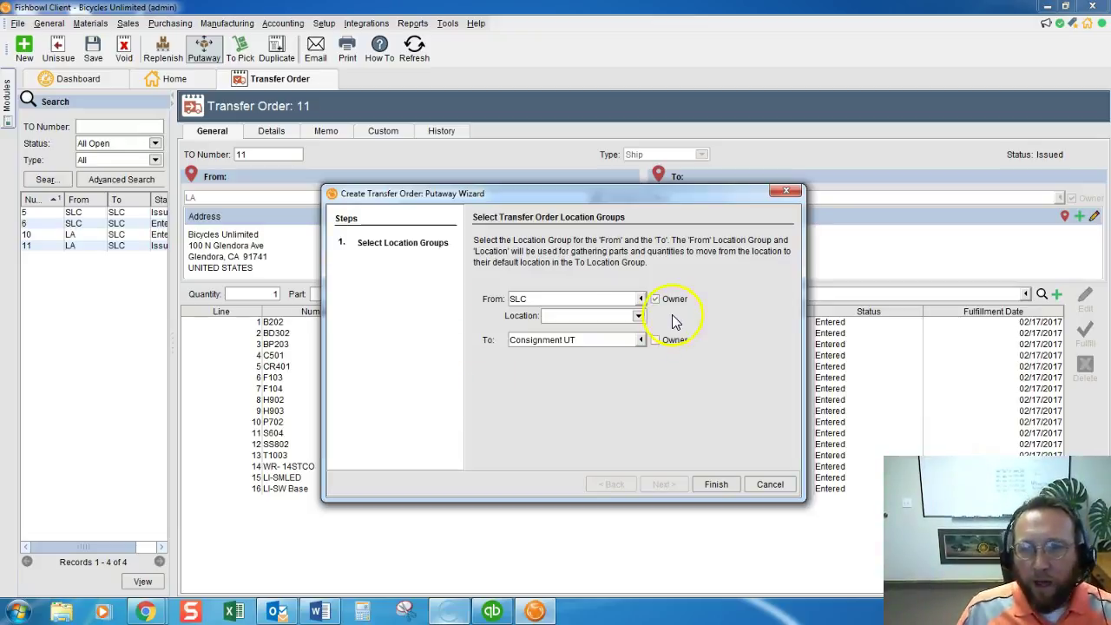
left_click(640, 316)
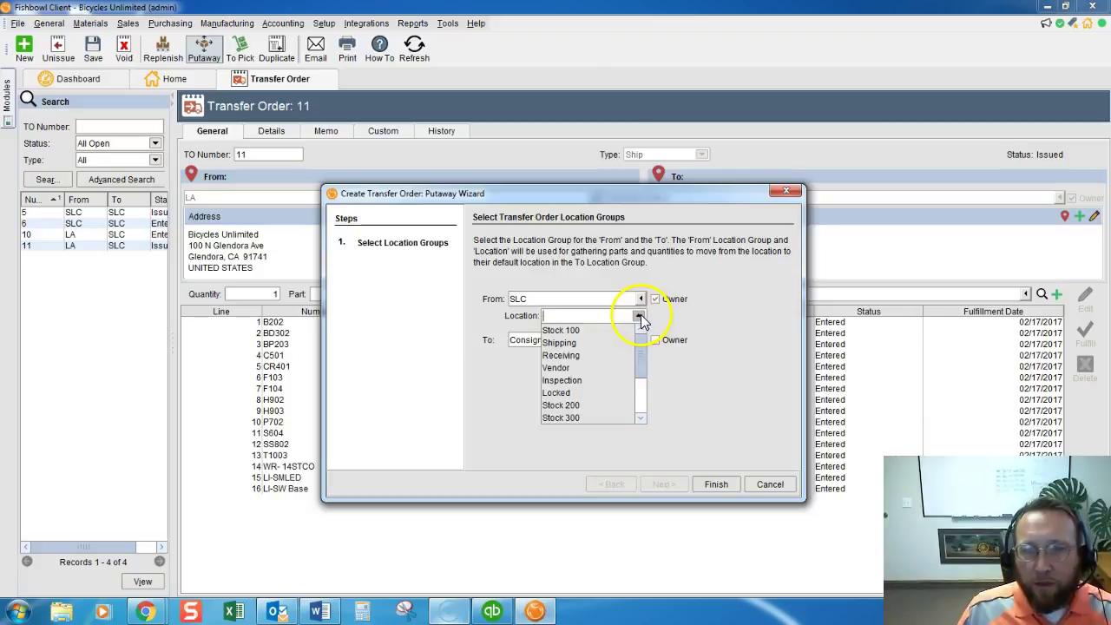
left_click(591, 355)
left_click(590, 316)
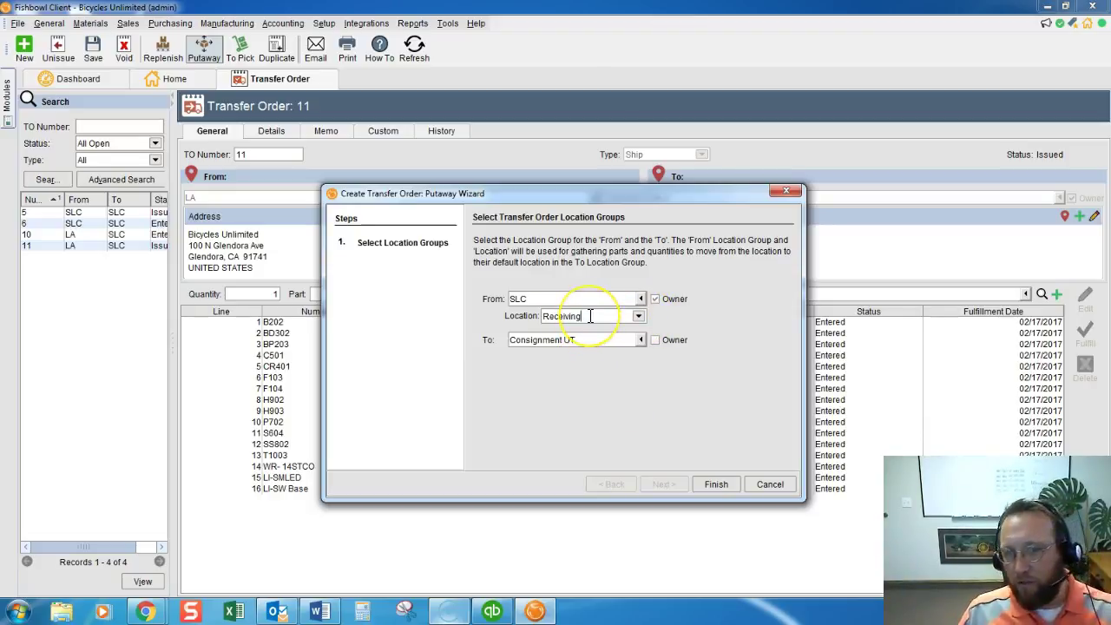
left_click(640, 339)
left_click(543, 402)
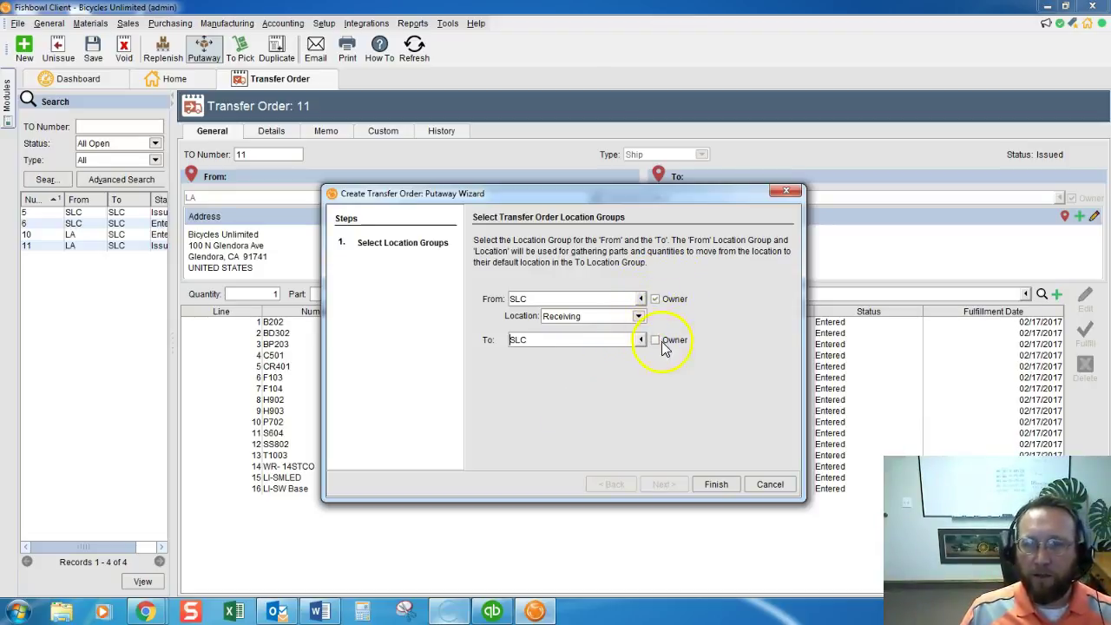
left_click(708, 485)
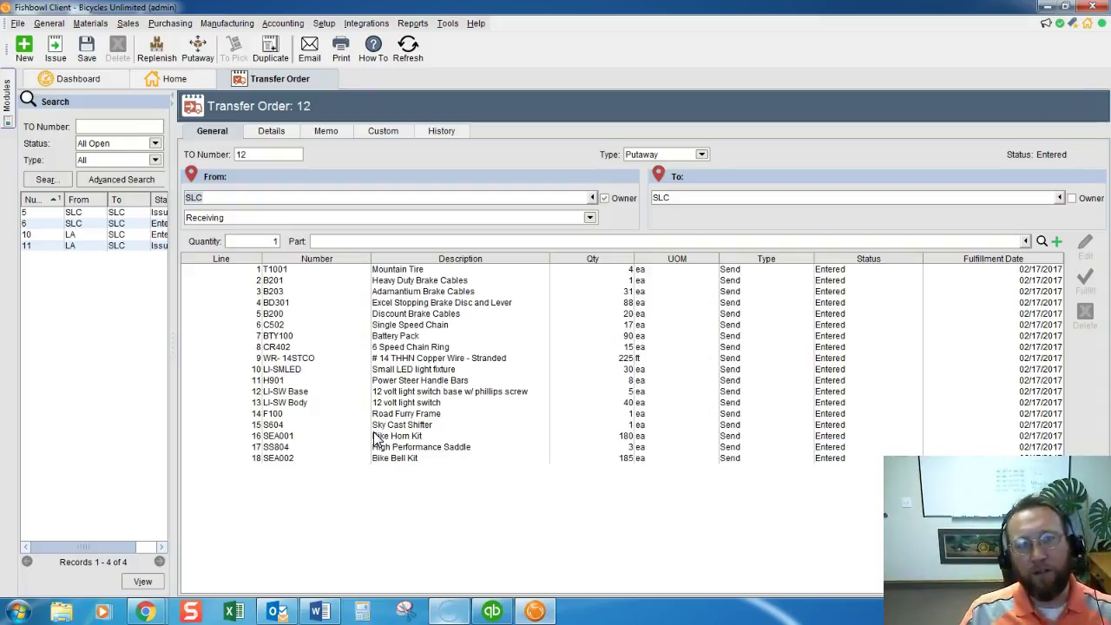
Step: Issue putaway transfer order 12 so it shows as Issued among the five open transfer orders
left_click(59, 53)
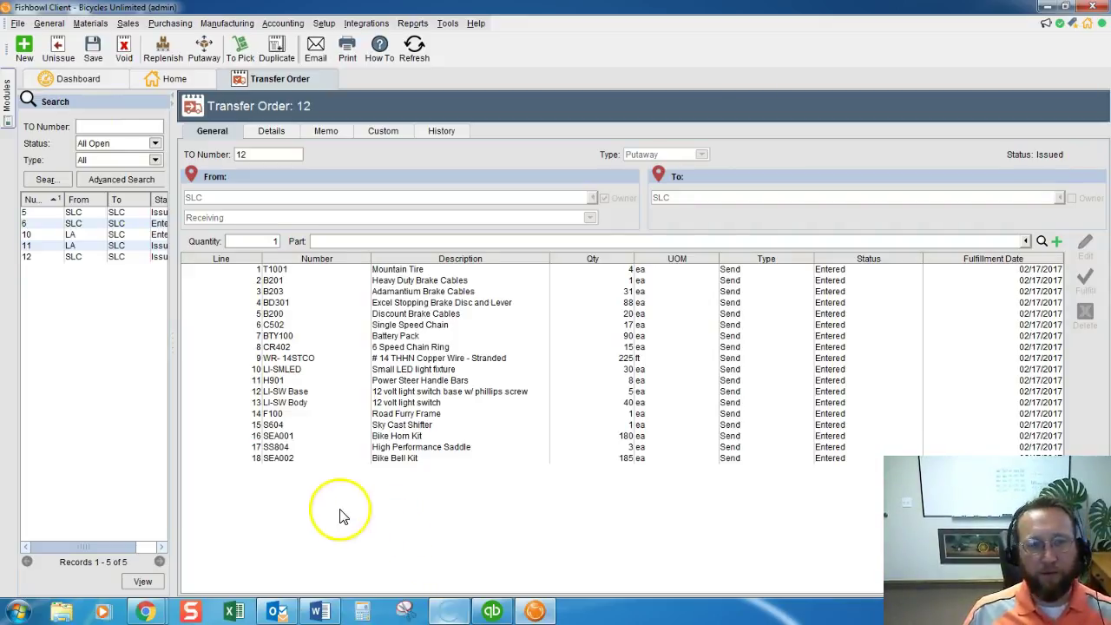
left_click(210, 505)
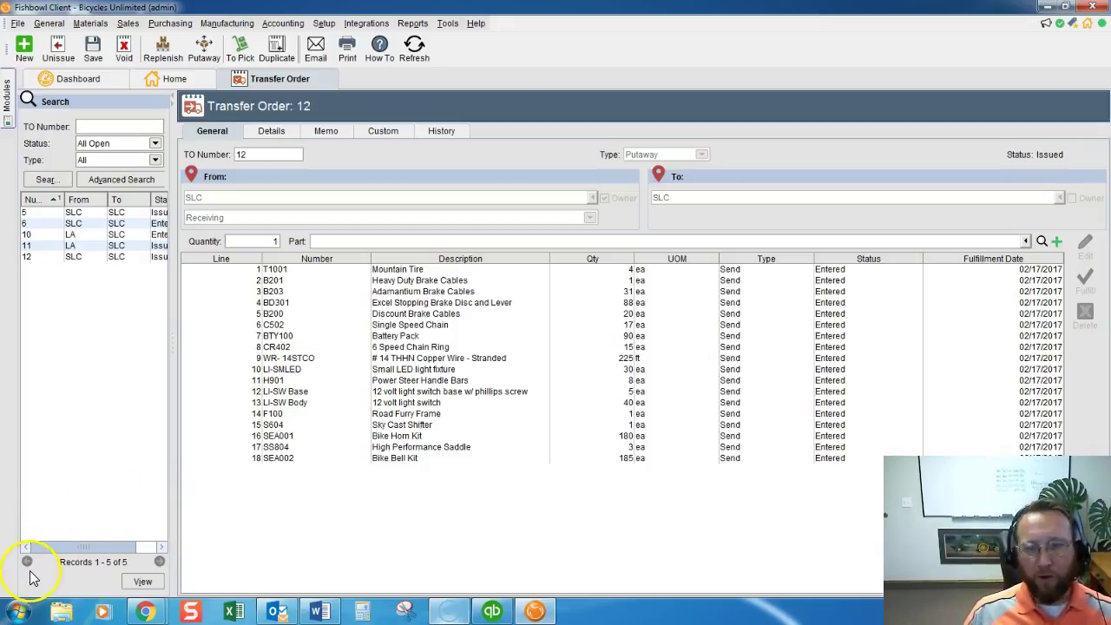